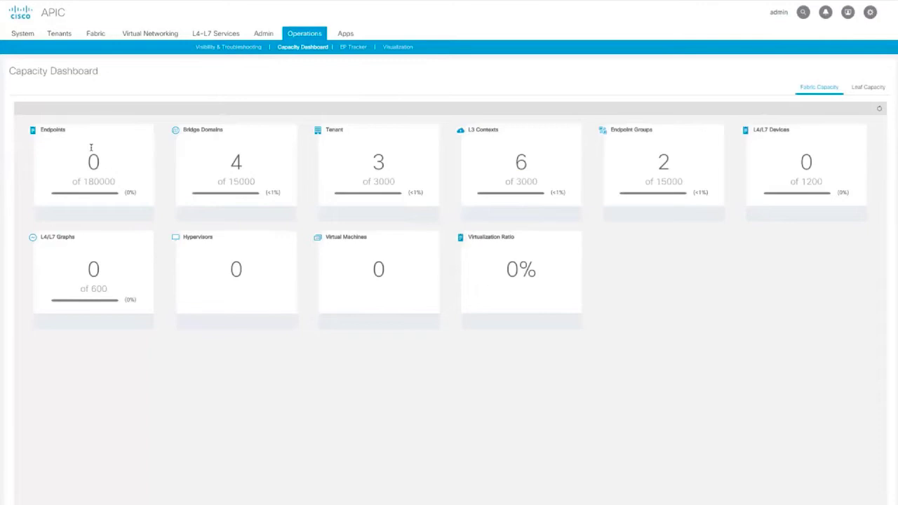
Examine the leaf capacity of the fabric and the forward scale profile options of node-103
left_click(869, 88)
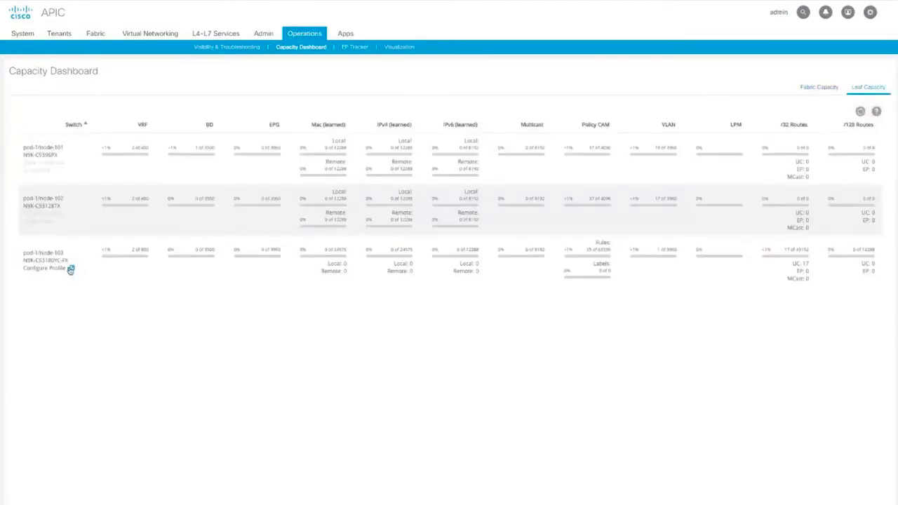
left_click(71, 269)
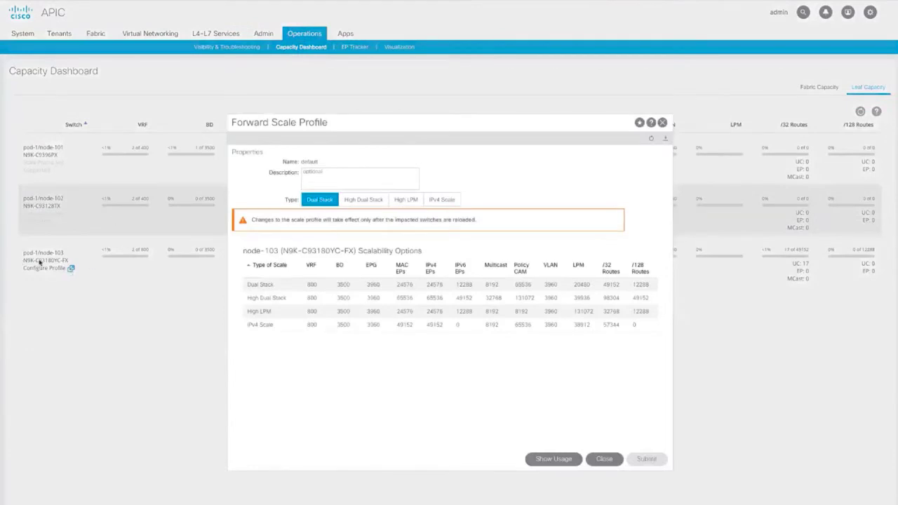
left_click(39, 261)
Open the Fabric Membership overview in the fabric inventory
left_click(99, 36)
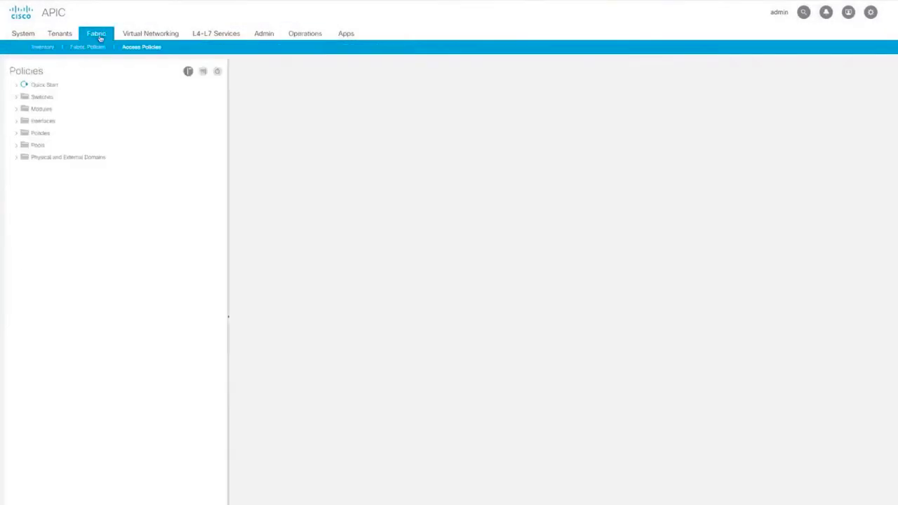
left_click(42, 49)
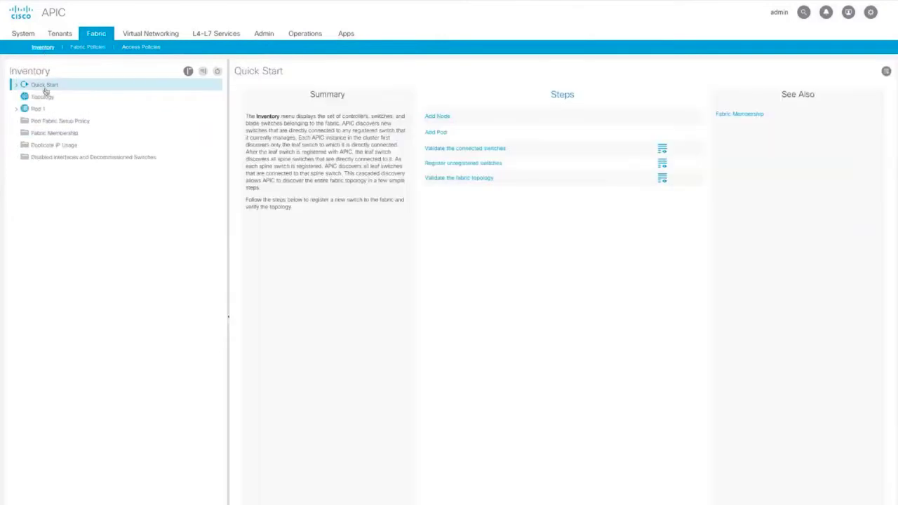
left_click(49, 133)
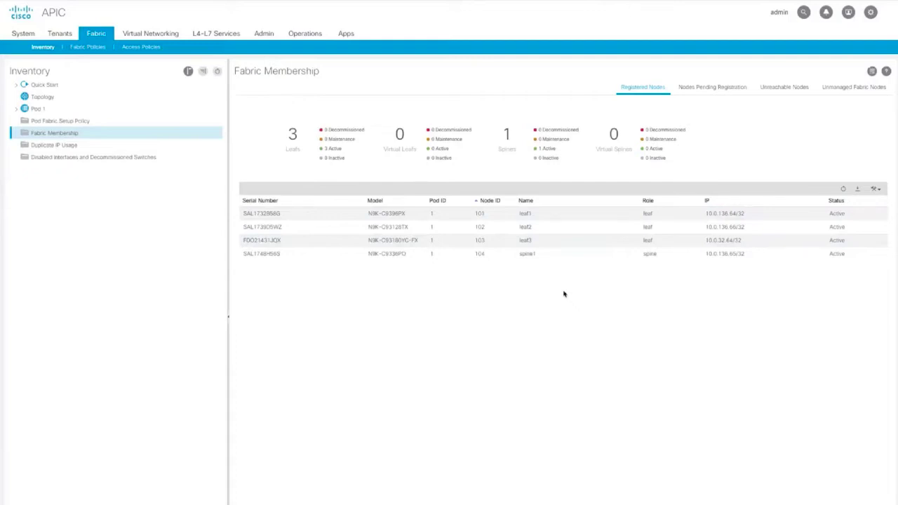
Examine the fabric nodes pending registration and compare them with the registered nodes
left_click(718, 93)
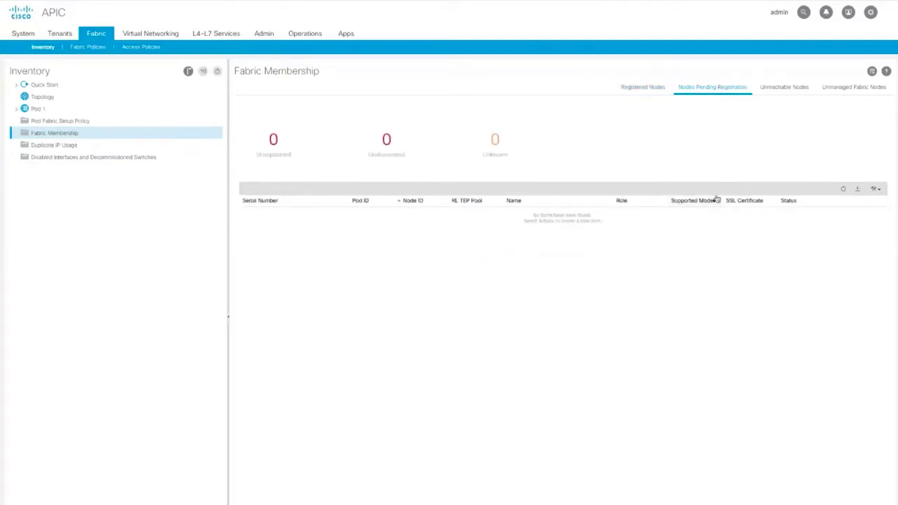
right_click(599, 219)
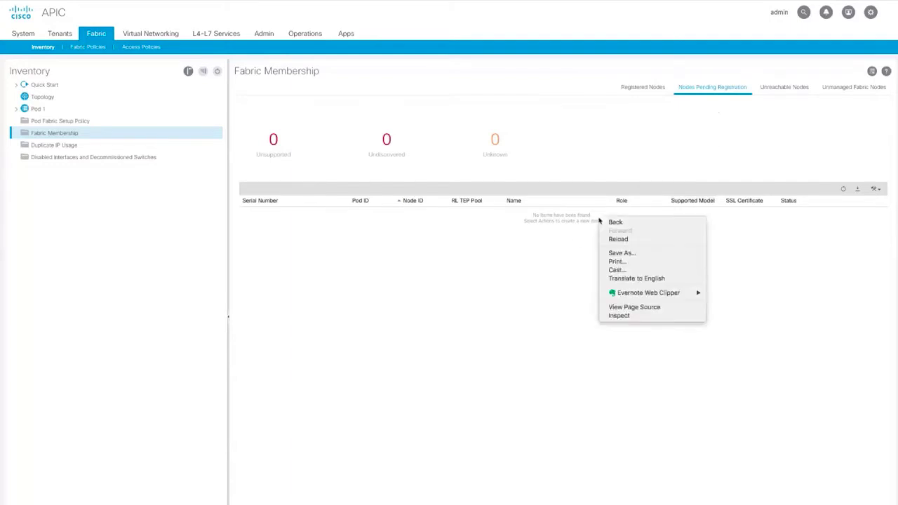
left_click(567, 223)
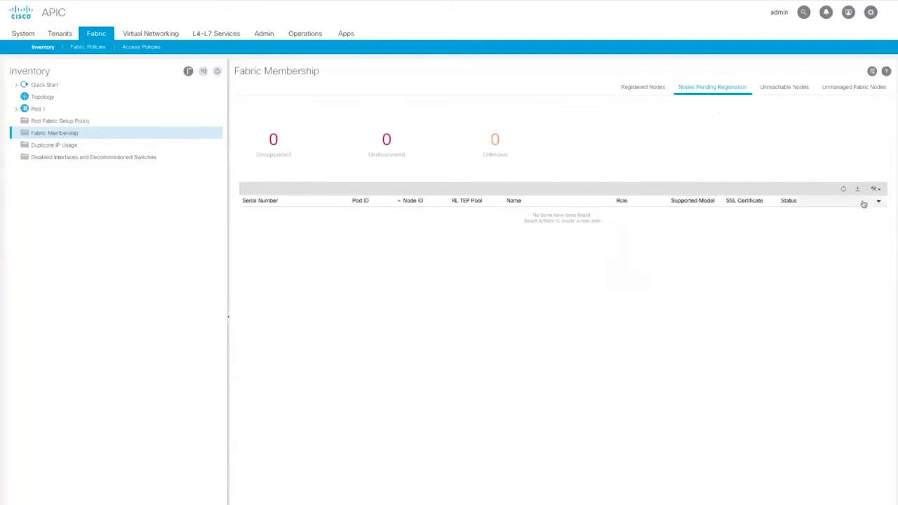
left_click(629, 89)
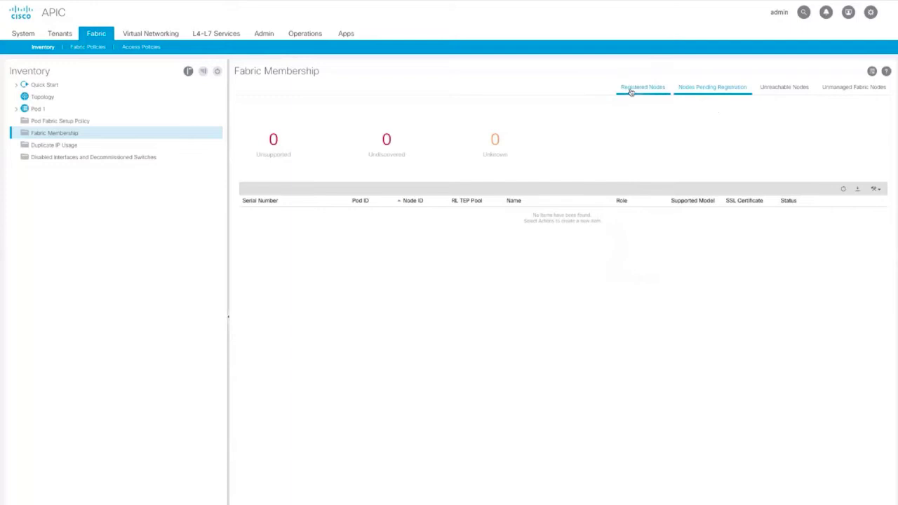
left_click(703, 89)
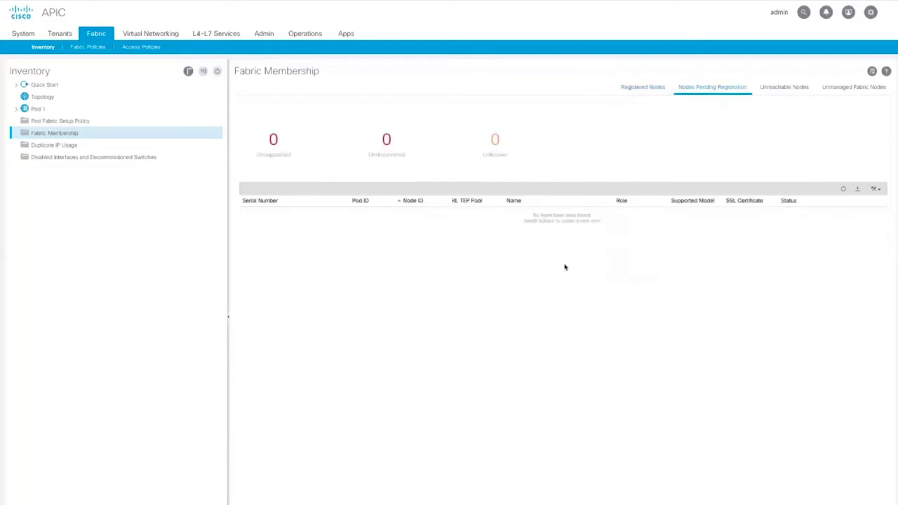
left_click(632, 89)
left_click(772, 90)
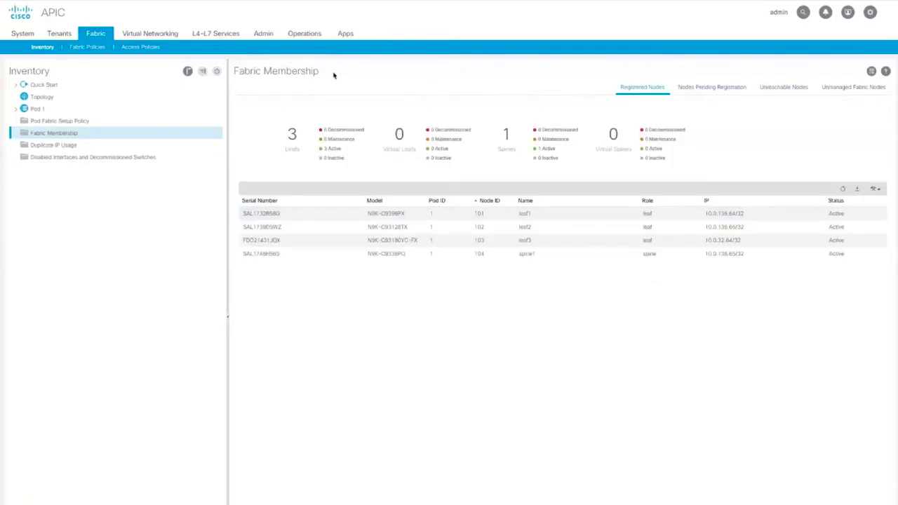
Go to the firmware images in the administration area and start adding firmware to the controller
left_click(252, 33)
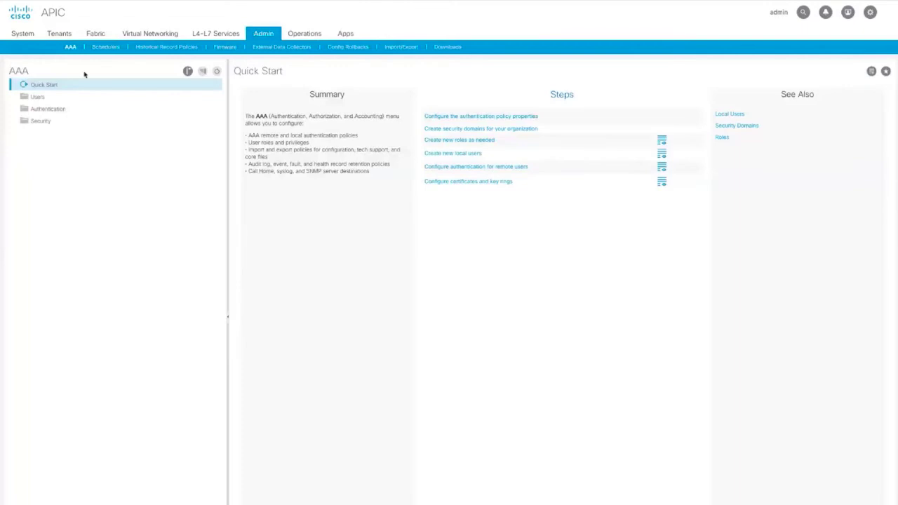
left_click(226, 47)
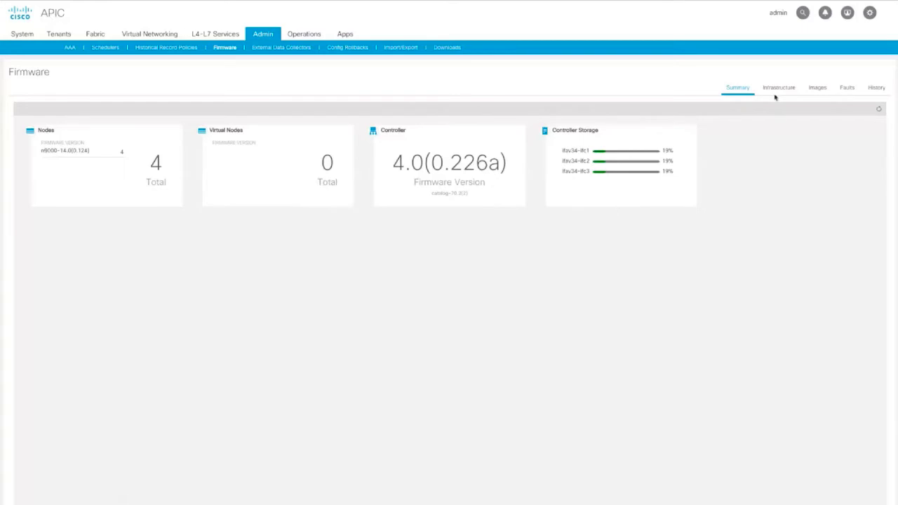
left_click(818, 93)
left_click(874, 110)
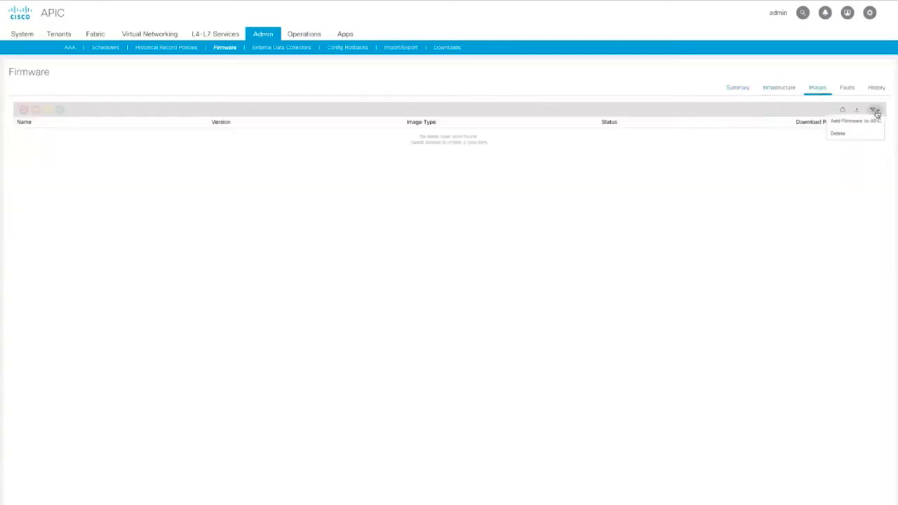
left_click(871, 121)
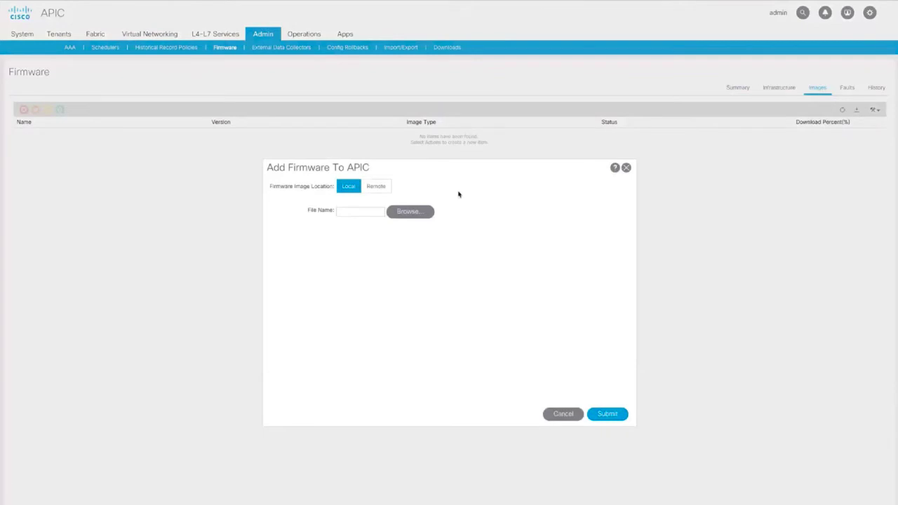
Fill in a remote firmware download named "as" over Secure copy, with its URL, username and account password
left_click(374, 186)
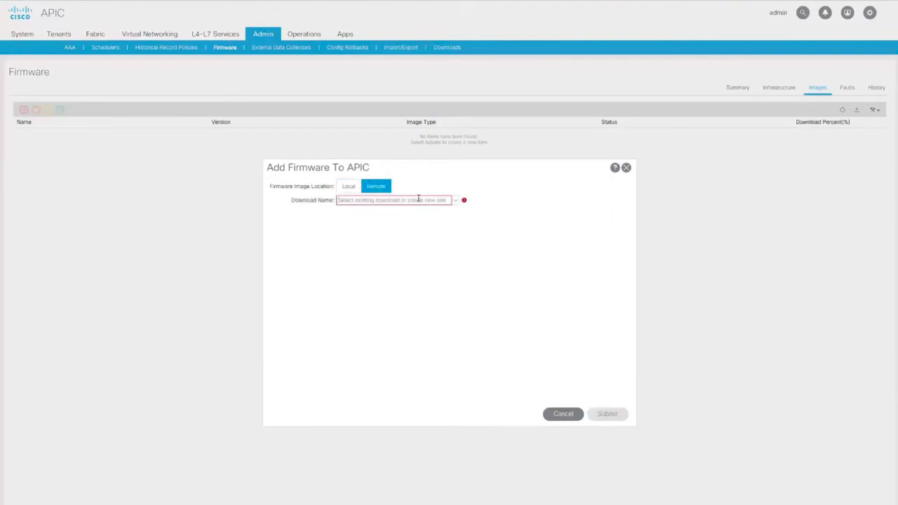
type("as")
left_click(349, 247)
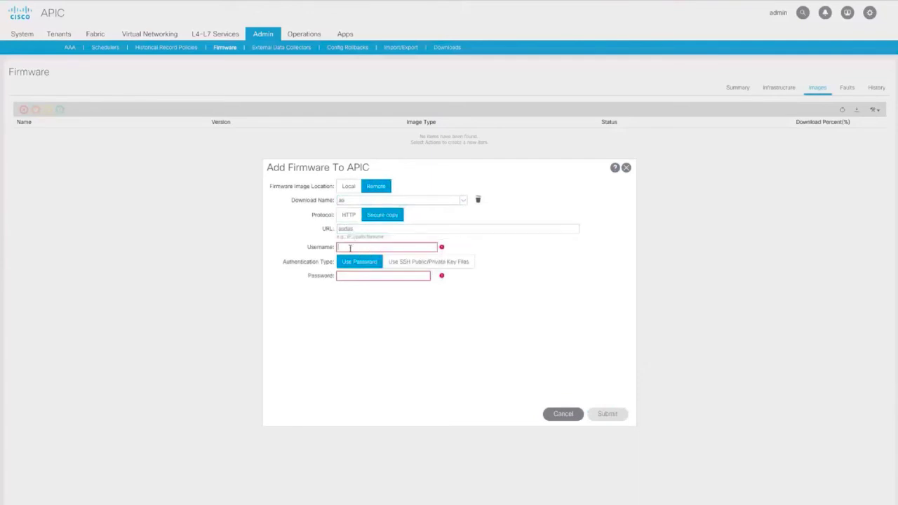
type("user")
left_click(358, 280)
type("password")
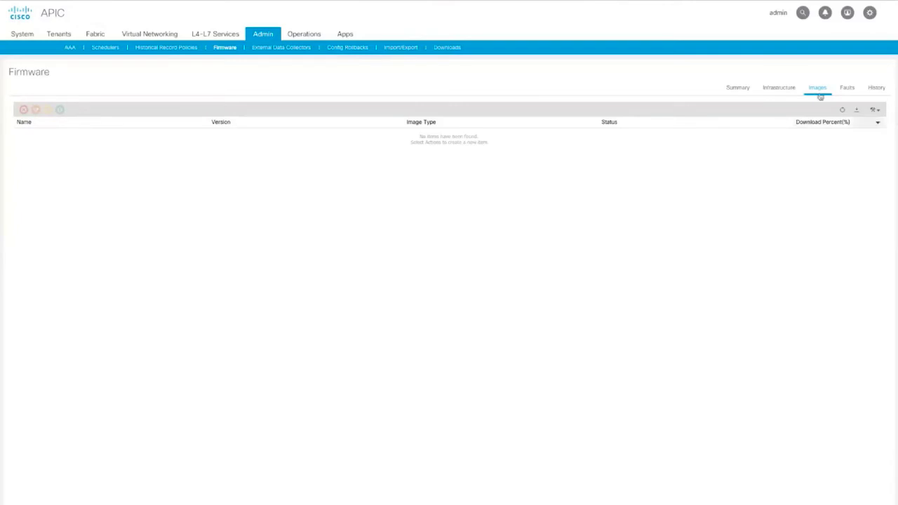
Examine the controllers' firmware infrastructure and the options for scheduling a controller upgrade, leaving it unscheduled
left_click(782, 88)
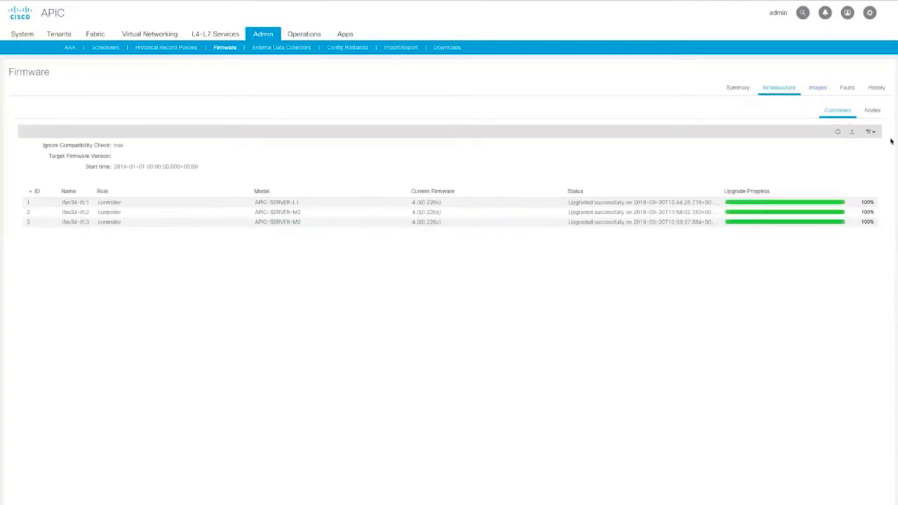
left_click(870, 132)
left_click(868, 145)
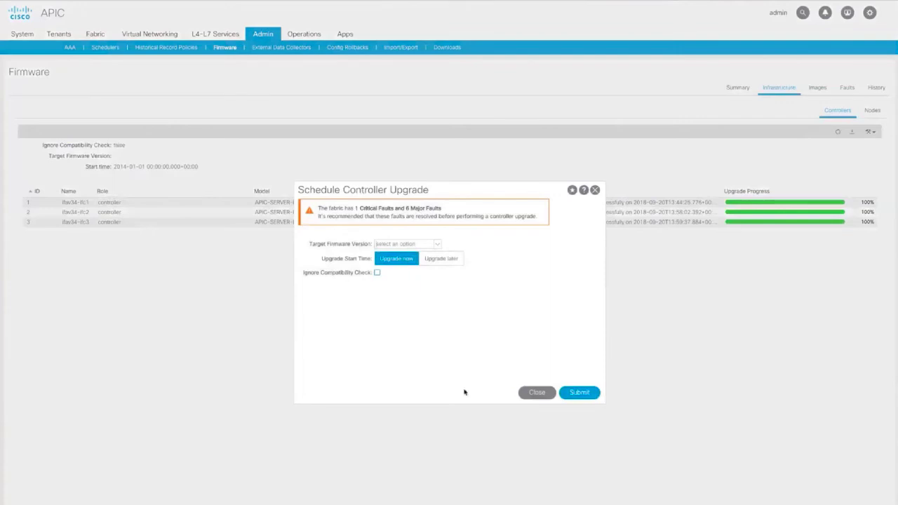
left_click(537, 393)
Start scheduling a switch node upgrade with the group name "asd" and Graceful Maintenance turned off
left_click(874, 110)
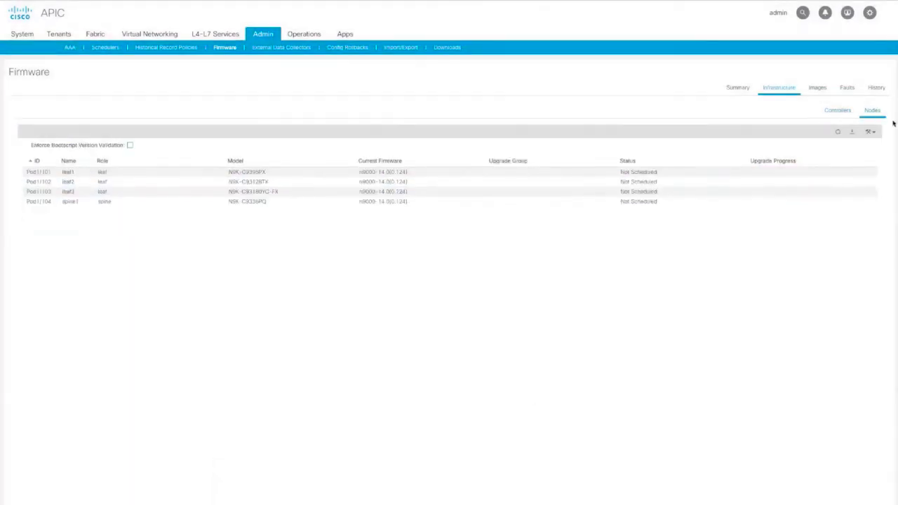
left_click(869, 132)
left_click(868, 145)
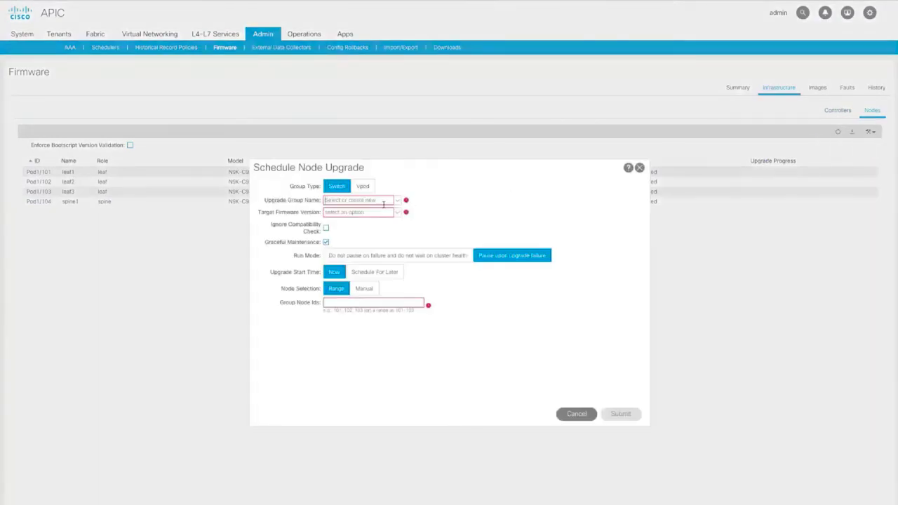
type("asd")
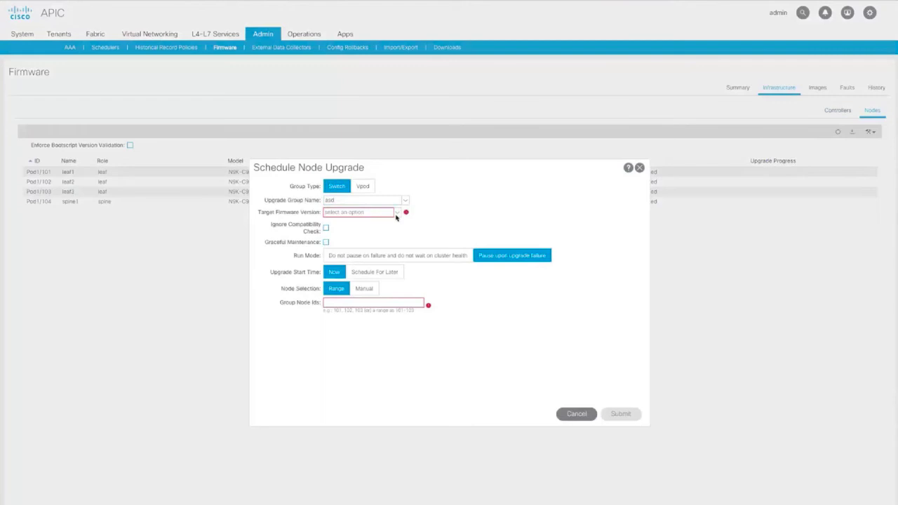
Set the node selection to Manual and include leaf1, leaf2 and leaf3 in the upgrade group
left_click(364, 290)
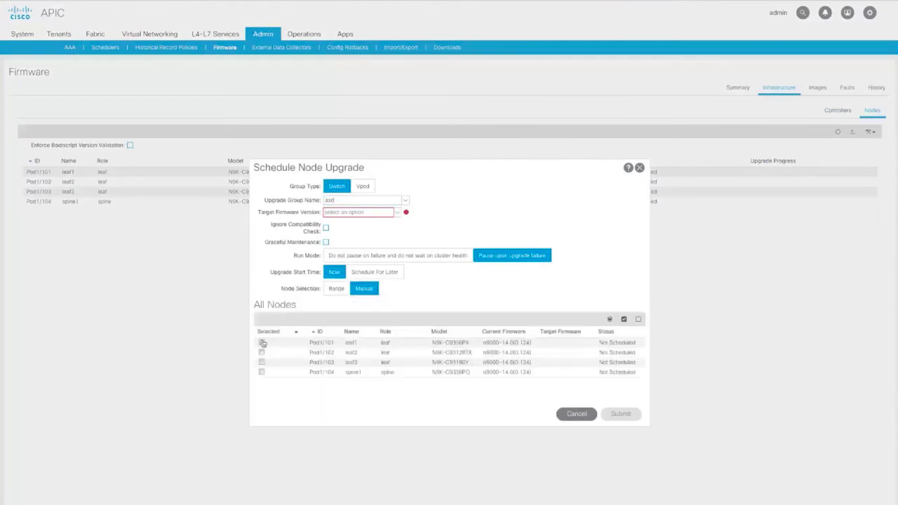
left_click(262, 342)
left_click(262, 352)
left_click(262, 362)
Set the node filter to Odd or Even Node Ids with the value Odd Node Ids
left_click(609, 319)
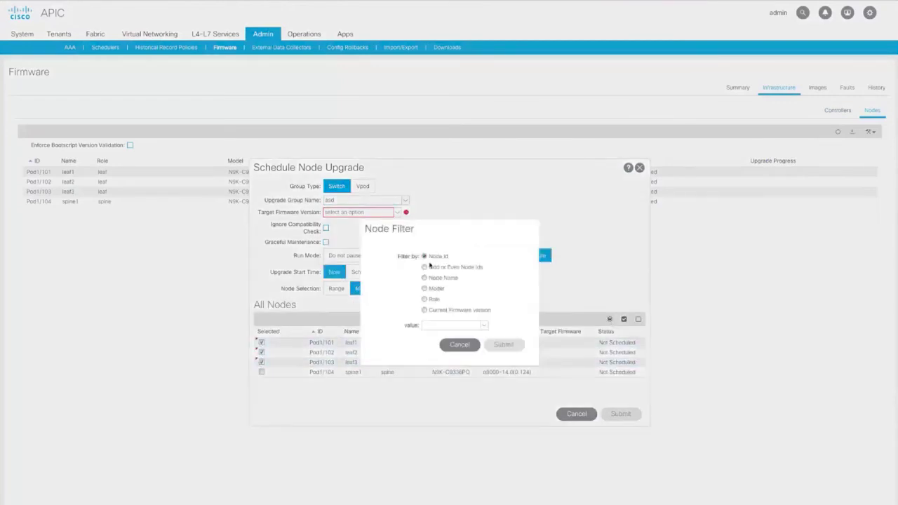
left_click(424, 268)
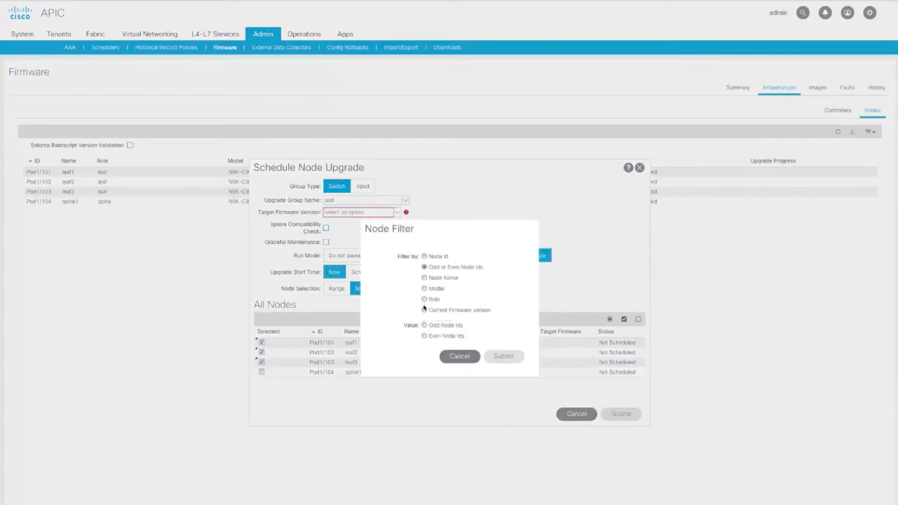
left_click(423, 325)
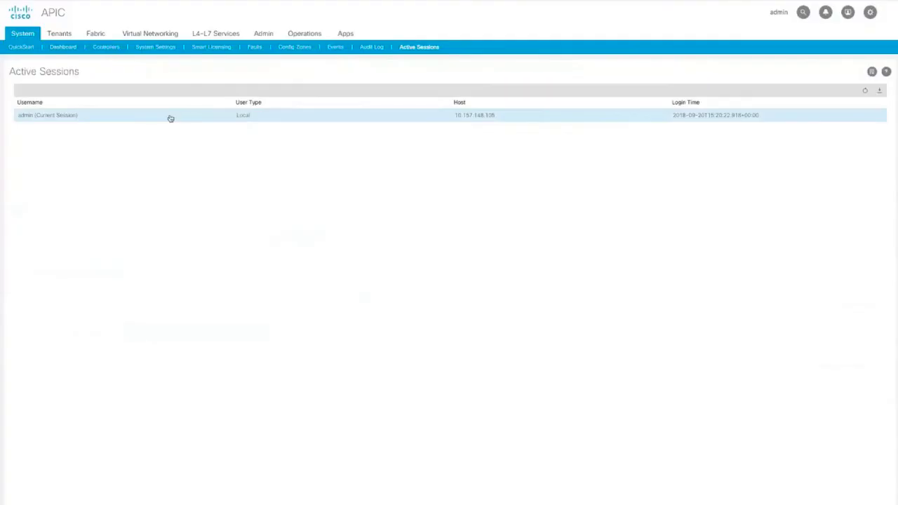
Examine the current admin session's user activities and the available time ranges, then close the activity list
right_click(170, 117)
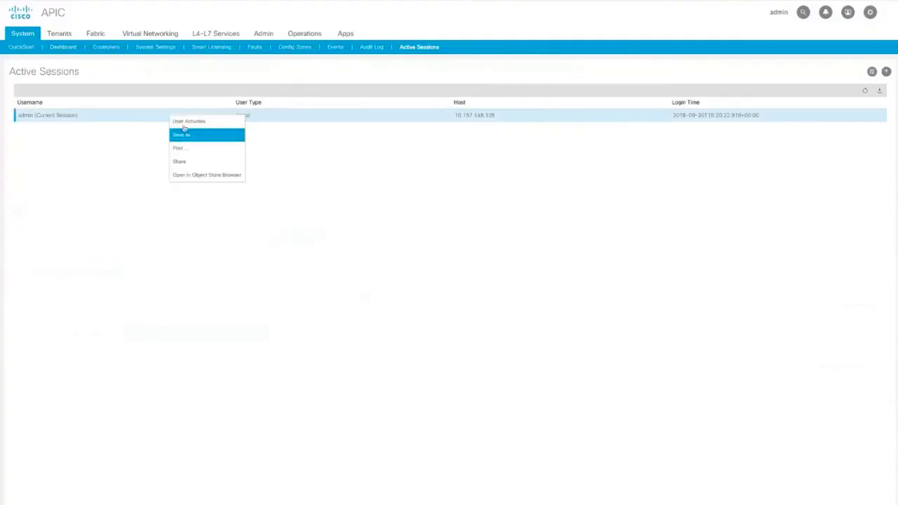
left_click(193, 124)
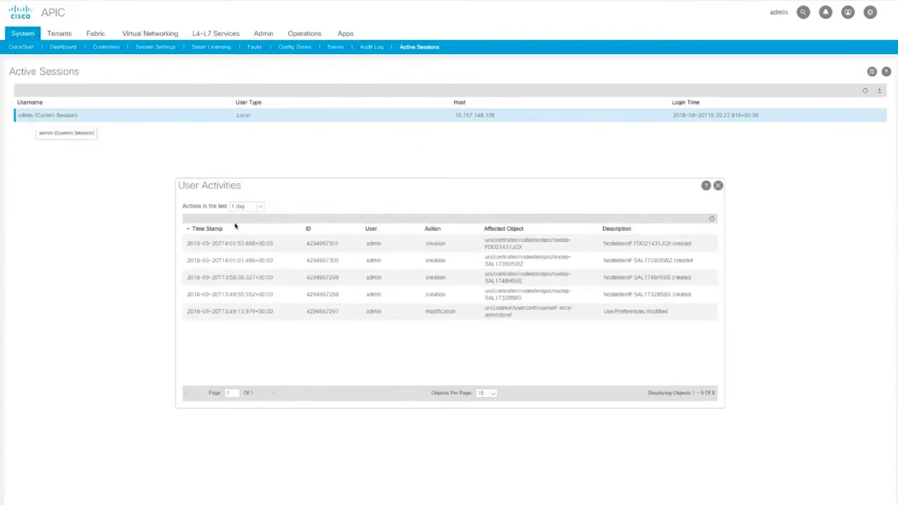
left_click(261, 209)
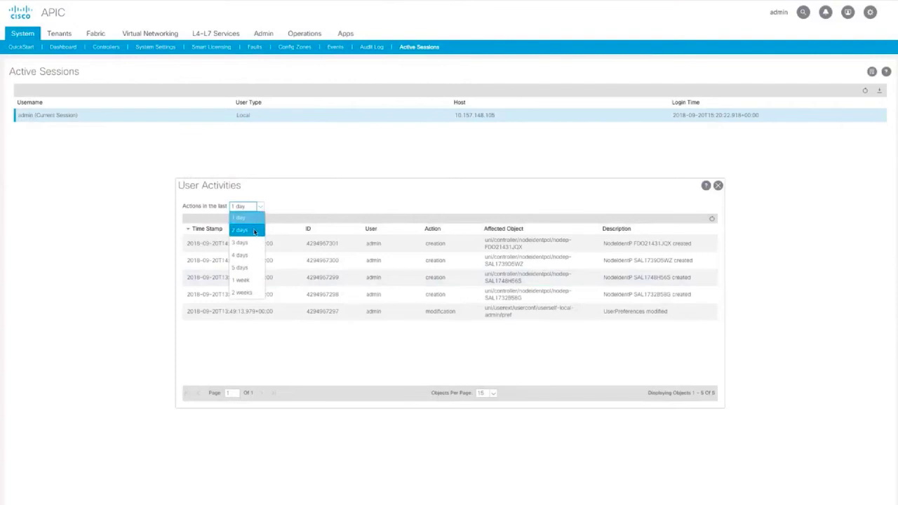
left_click(718, 186)
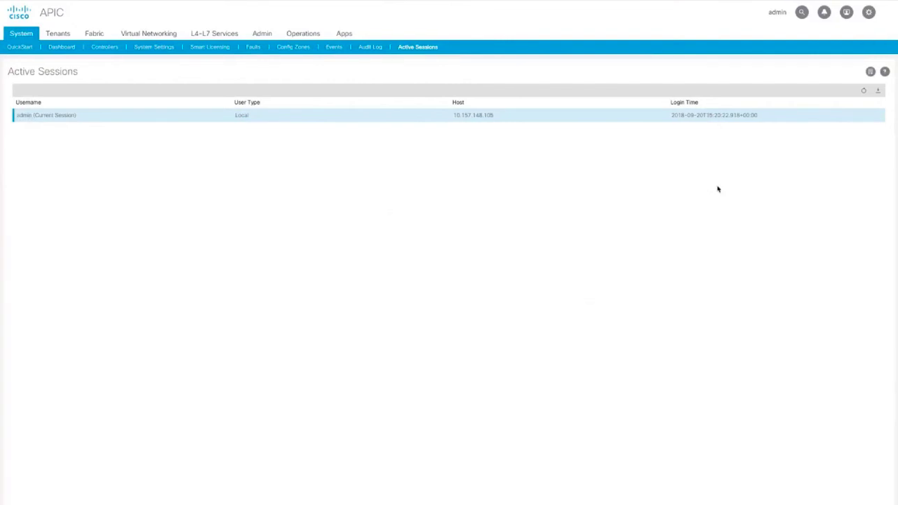
Show the physical interfaces of Pod 1 in the fabric inventory by Port Speed
left_click(94, 35)
left_click(29, 108)
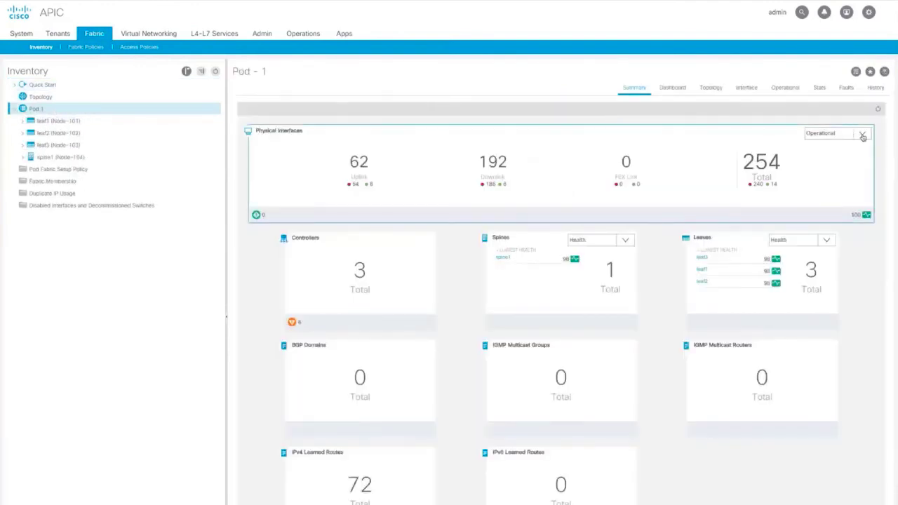
left_click(862, 135)
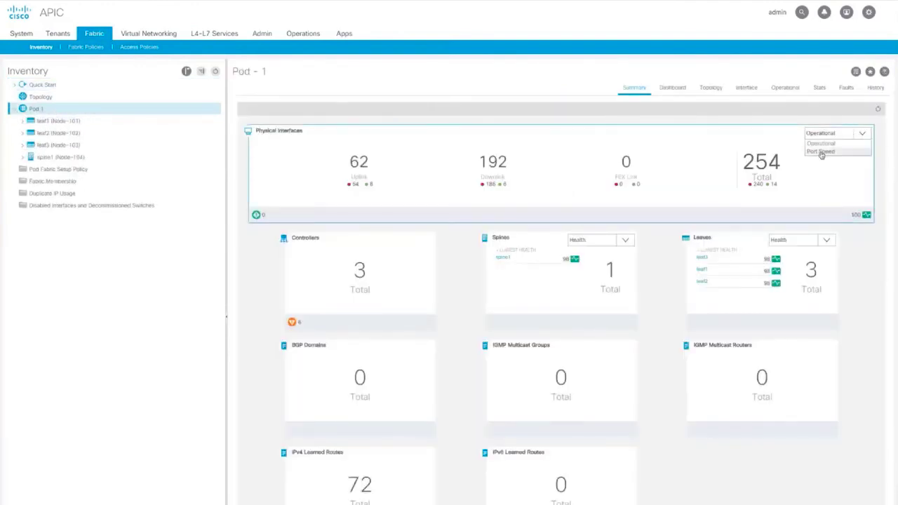
left_click(821, 153)
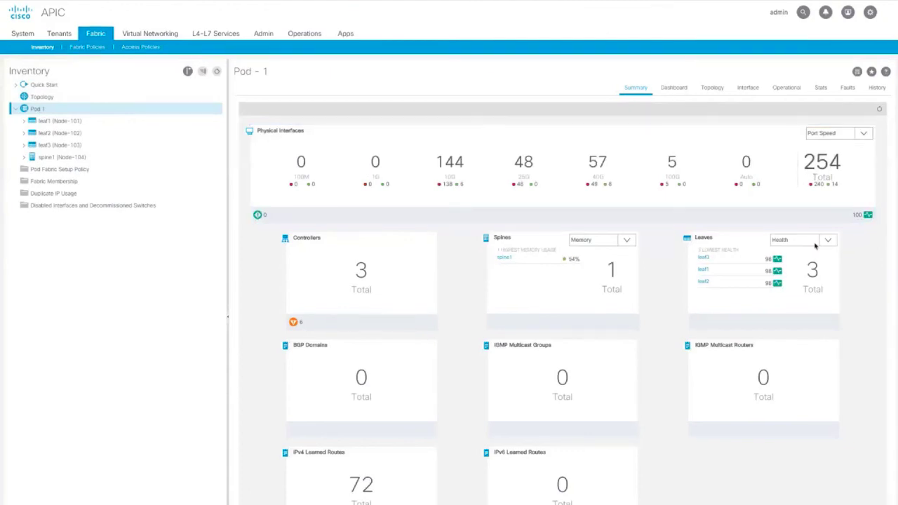
Switch the Leaves summary of Pod 1 through Memory and CPU, ending on Temperature
left_click(827, 241)
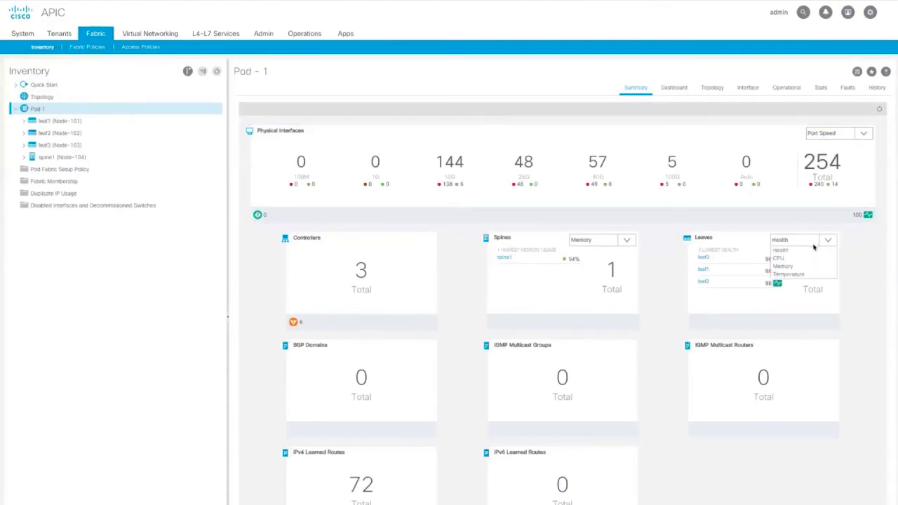
left_click(803, 264)
left_click(829, 241)
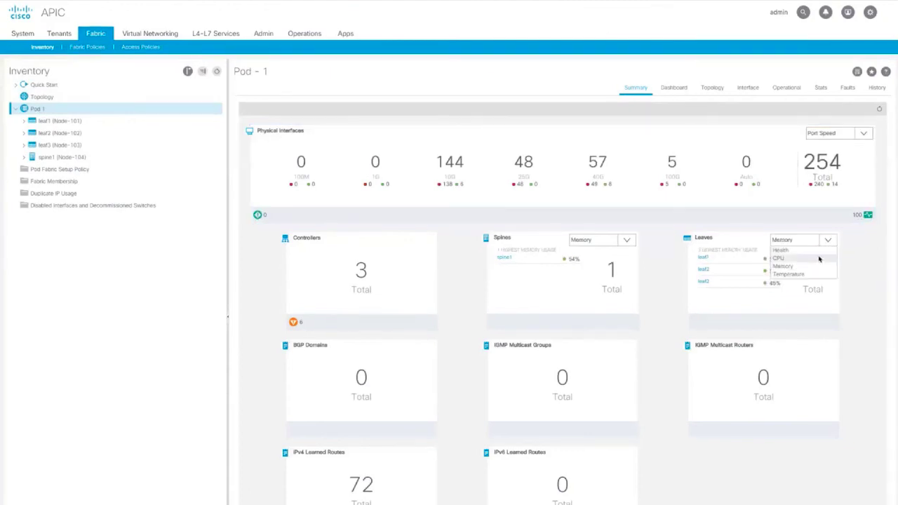
left_click(819, 255)
left_click(827, 241)
left_click(789, 274)
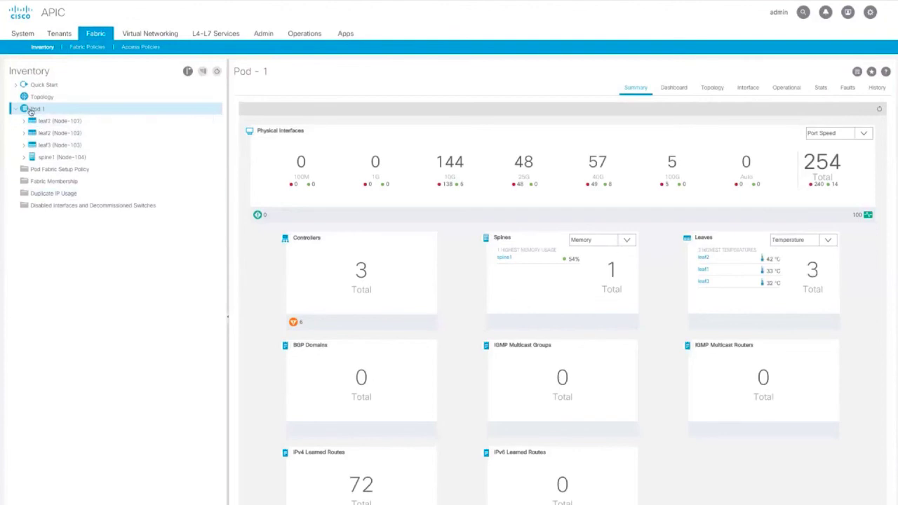
Show the physical interfaces of leaf1 (Node-101) by Port Speed
left_click(54, 124)
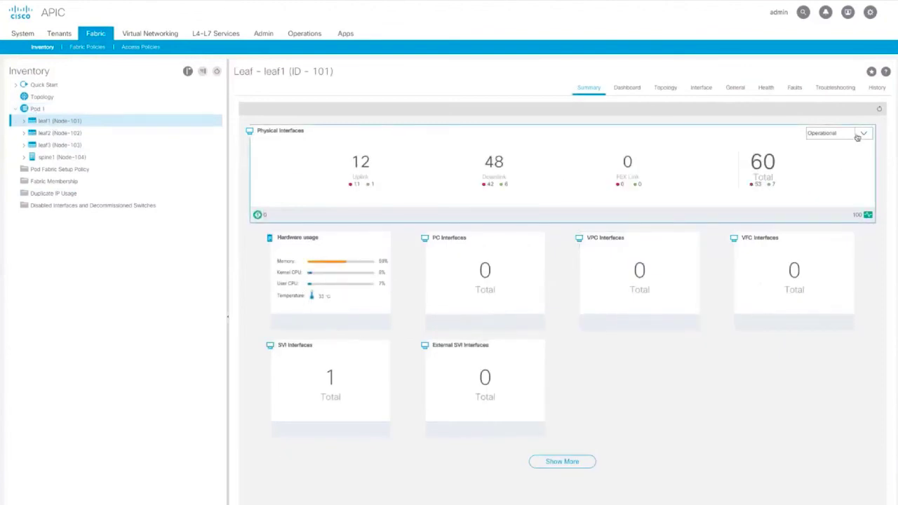
left_click(858, 138)
left_click(857, 151)
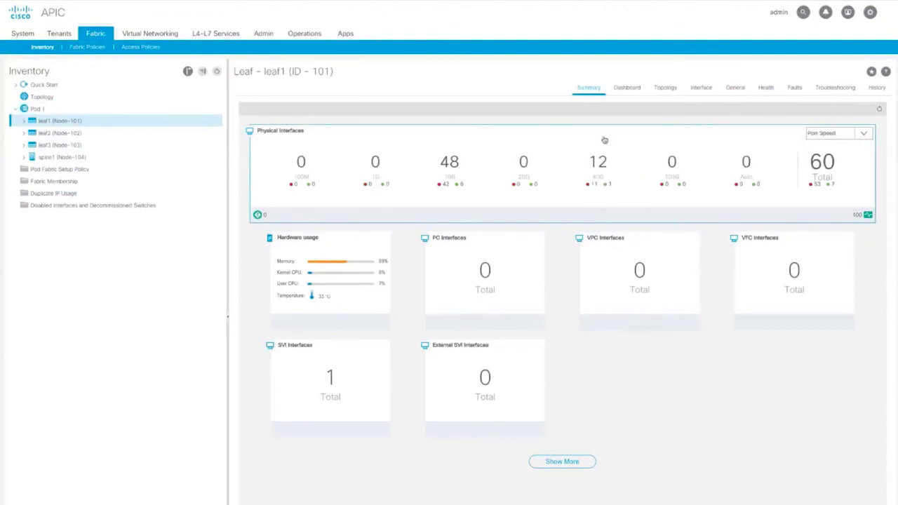